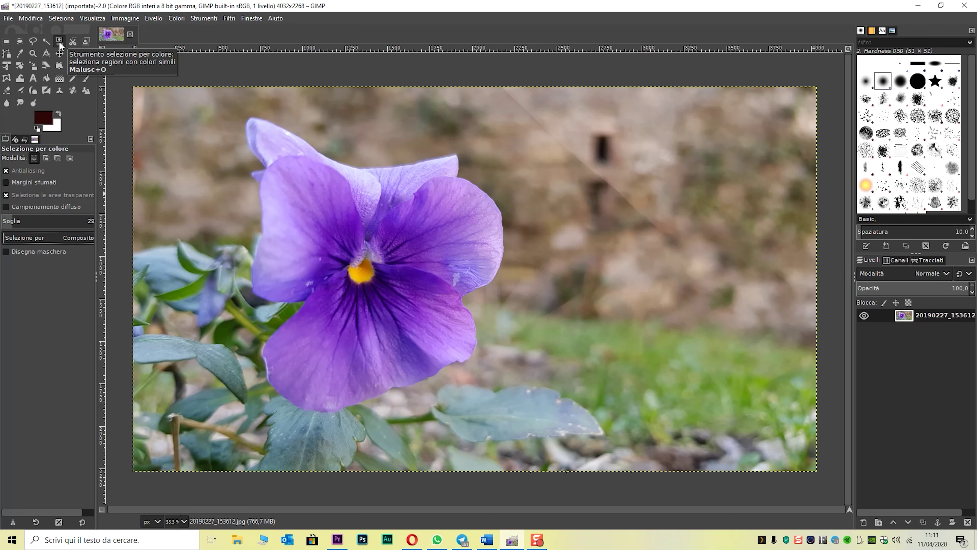
# - Colour-select the pansy's dark purple centre and veins, adjusting to threshold 29
pyautogui.click(338, 232)
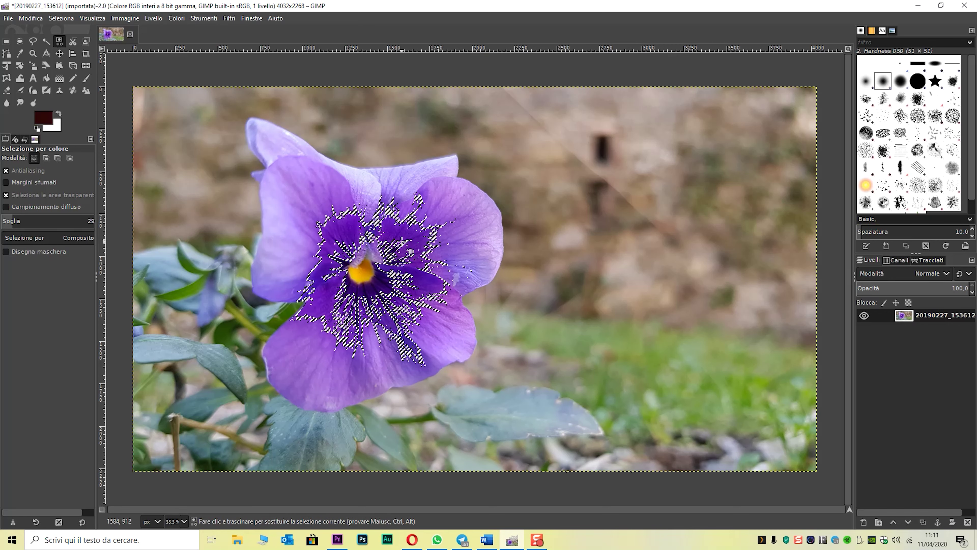
pyautogui.click(336, 257)
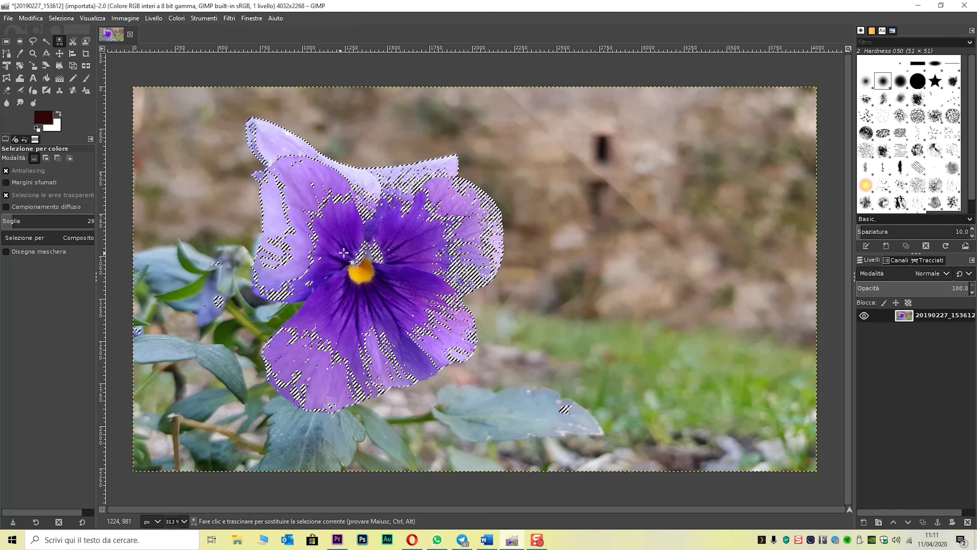
pyautogui.moveTo(336, 257)
pyautogui.mouseDown()
pyautogui.moveTo(369, 271)
pyautogui.moveTo(289, 250)
pyautogui.moveTo(412, 268)
pyautogui.mouseUp()
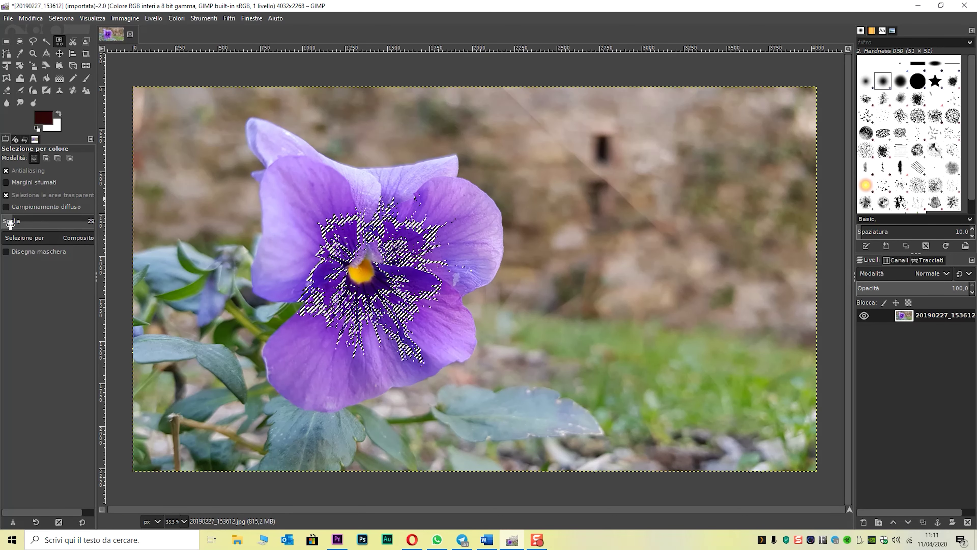
# - Raise the threshold to 71 and trial-select petals, background wall and light petals
pyautogui.moveTo(24, 221); pyautogui.dragTo(17, 224)
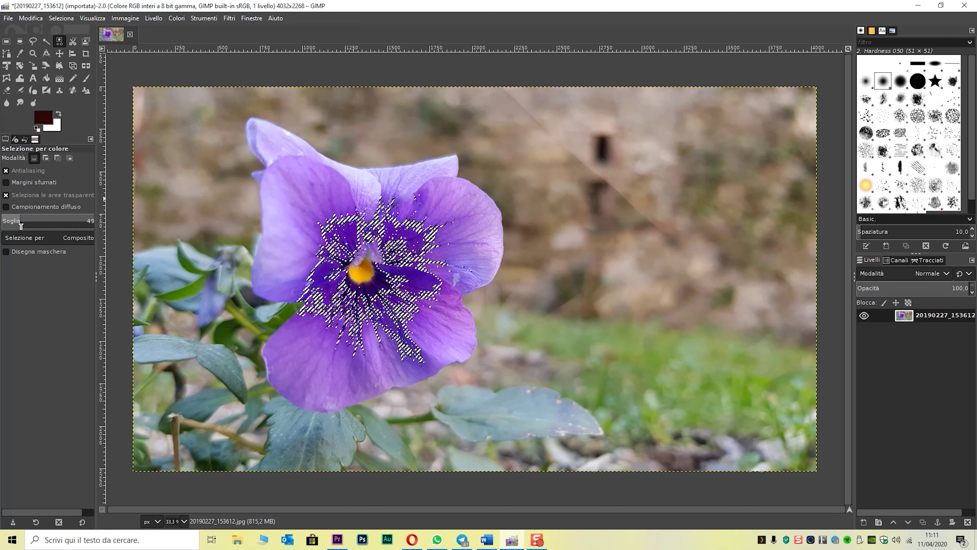
pyautogui.click(329, 210)
pyautogui.moveTo(27, 221); pyautogui.dragTo(43, 221)
pyautogui.click(358, 217)
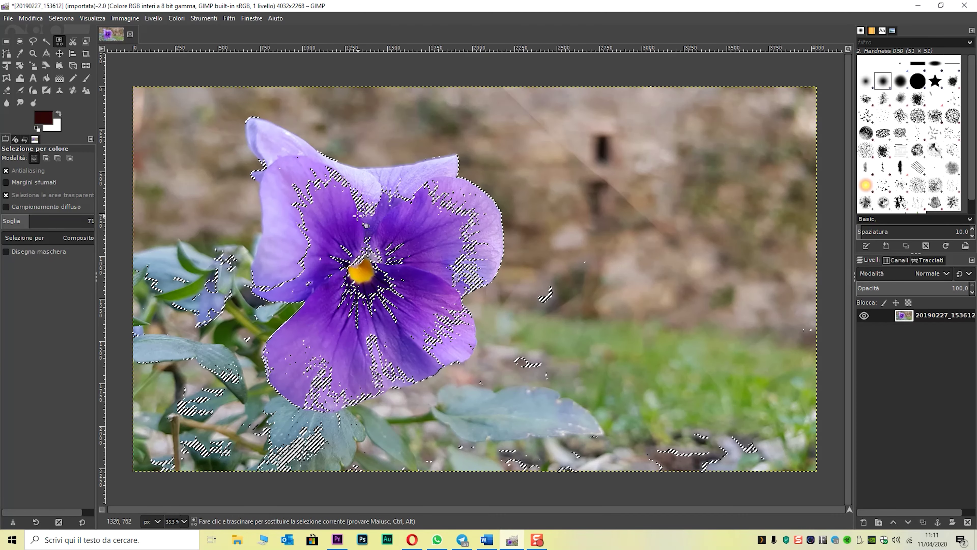
pyautogui.click(653, 168)
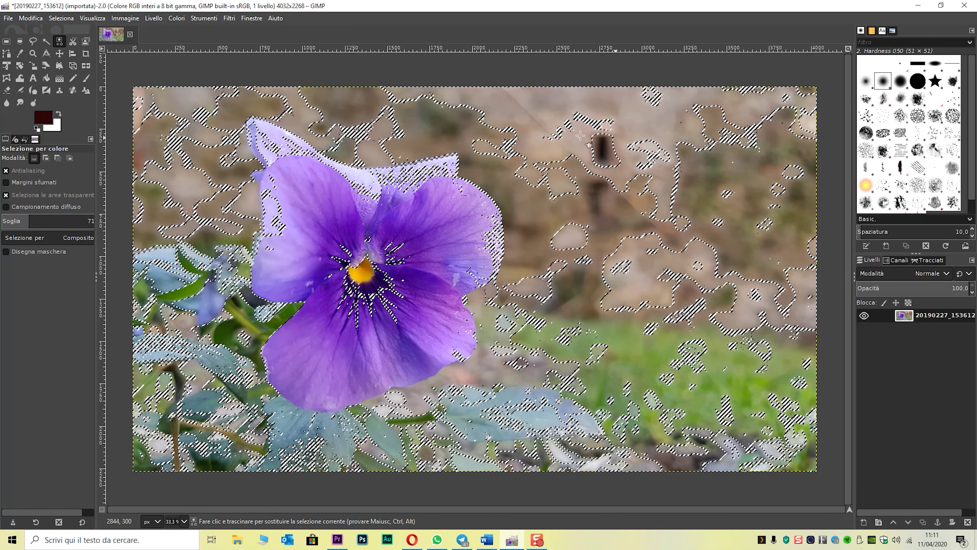
pyautogui.click(313, 235)
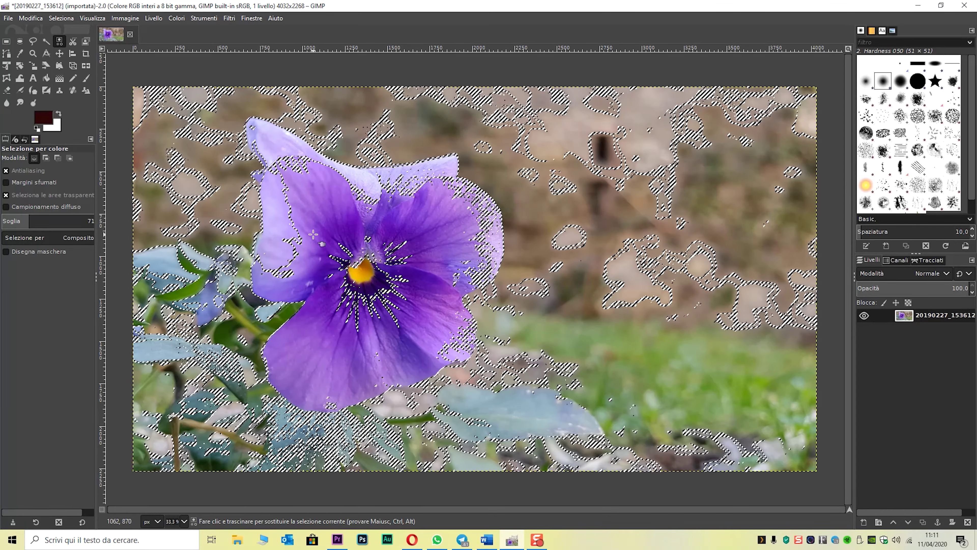
# - Lower the threshold to 27 and reselect the purple petals
pyautogui.click(18, 223)
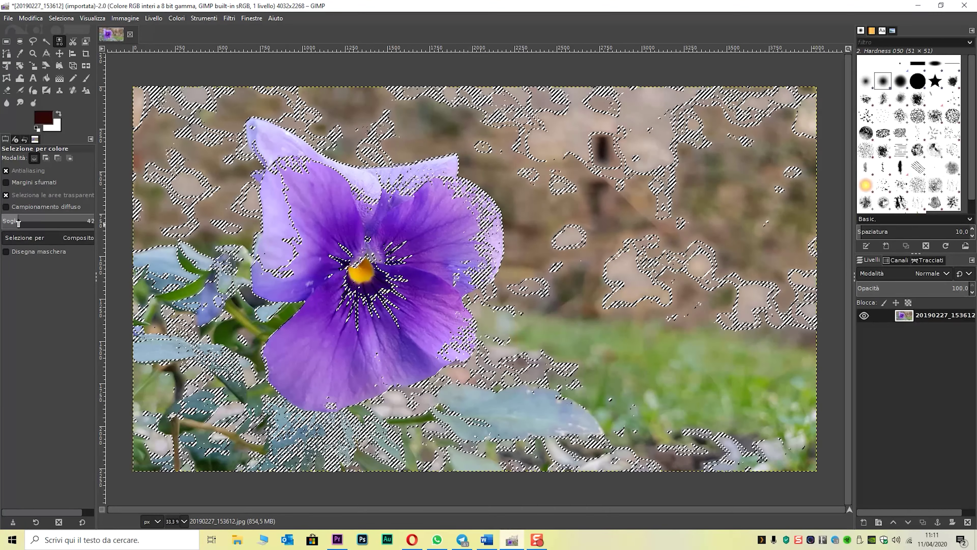
pyautogui.moveTo(18, 222); pyautogui.dragTo(12, 222)
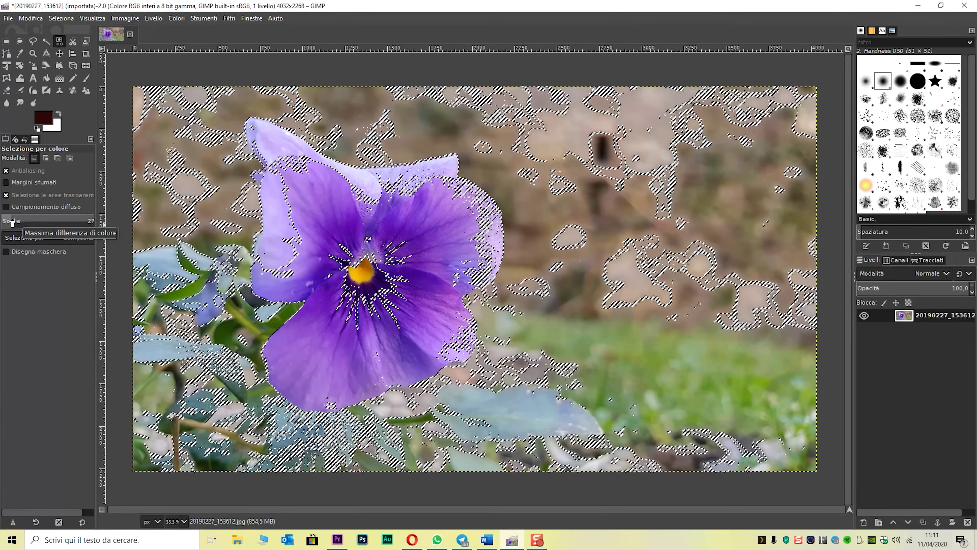
pyautogui.moveTo(428, 236); pyautogui.dragTo(332, 232)
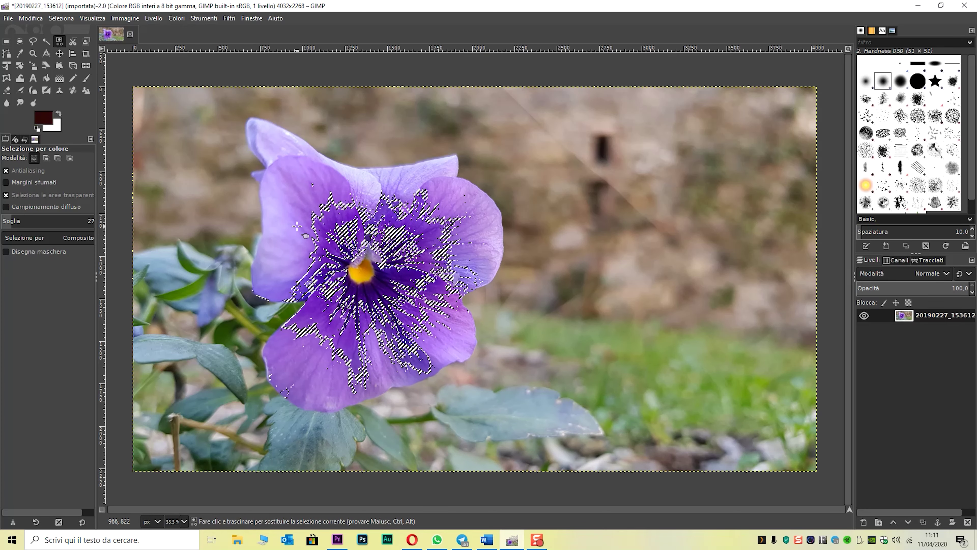
# - In add mode, add the violet petals, dark centre, upper streaks and remaining petal spots
pyautogui.press('shift')
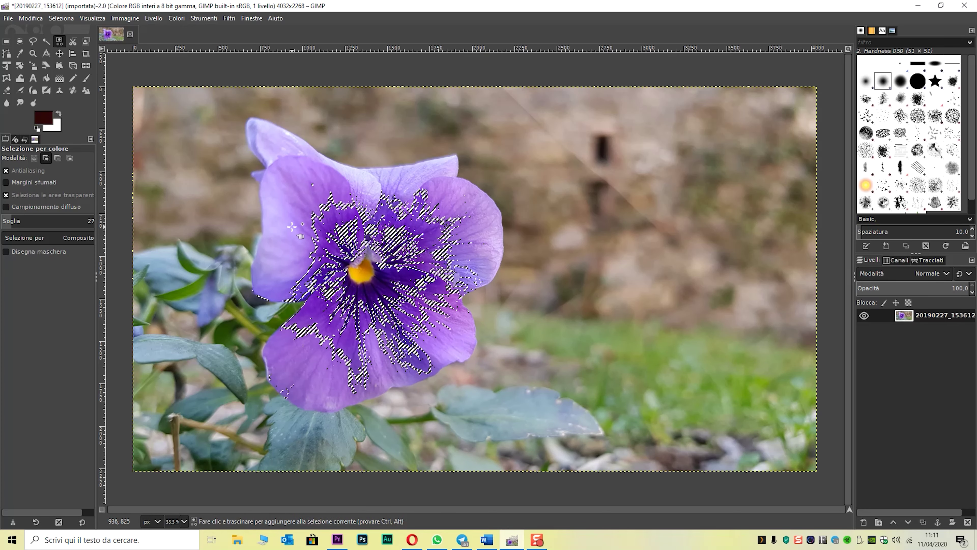
pyautogui.press('shift')
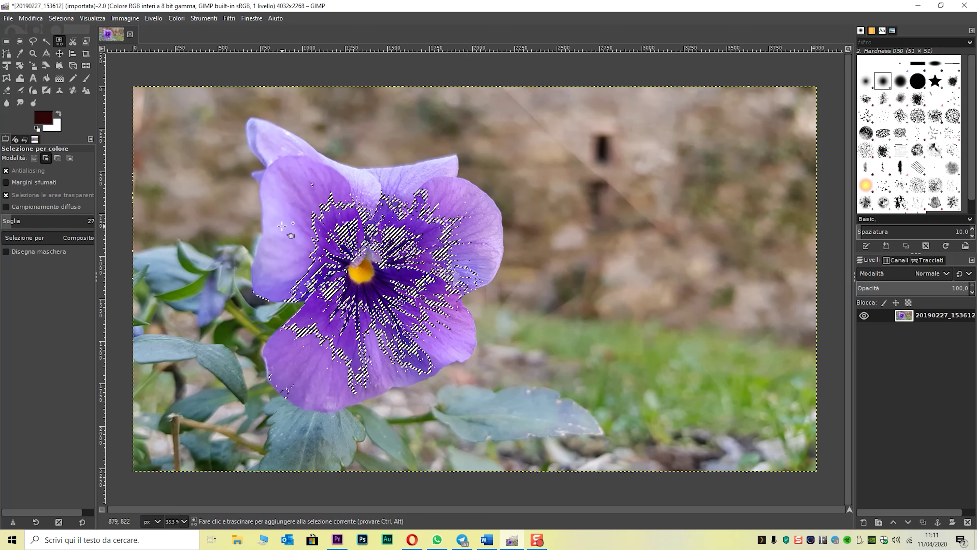
pyautogui.press('ctrl')
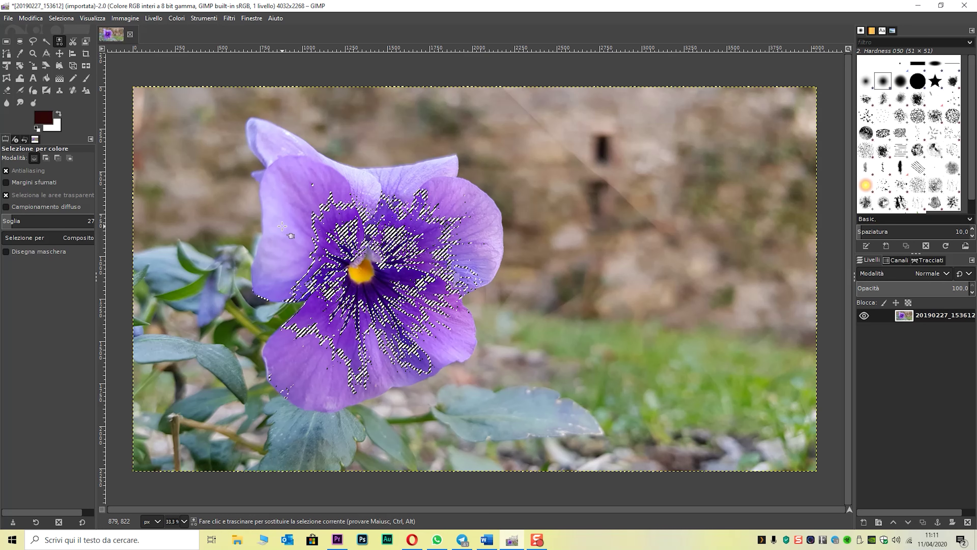
pyautogui.press('shift')
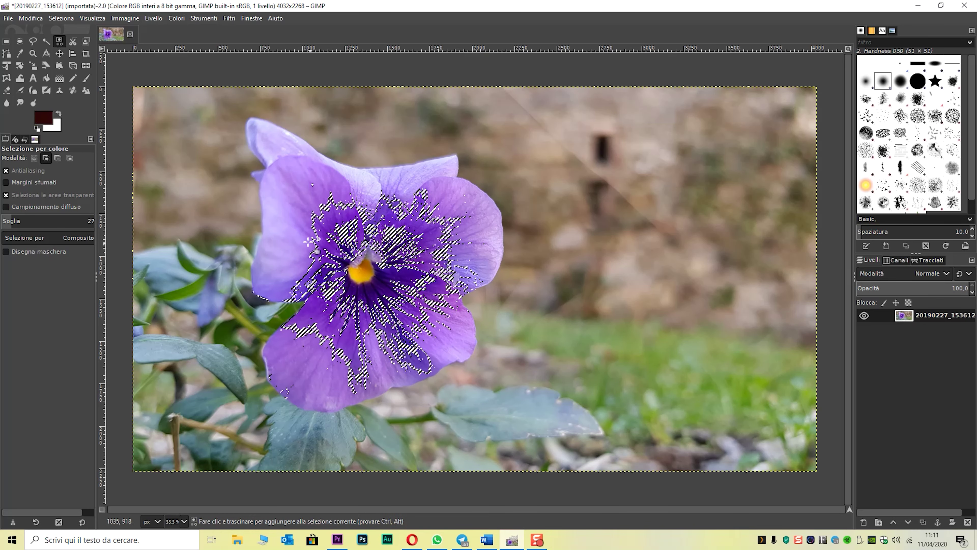
pyautogui.click(303, 235)
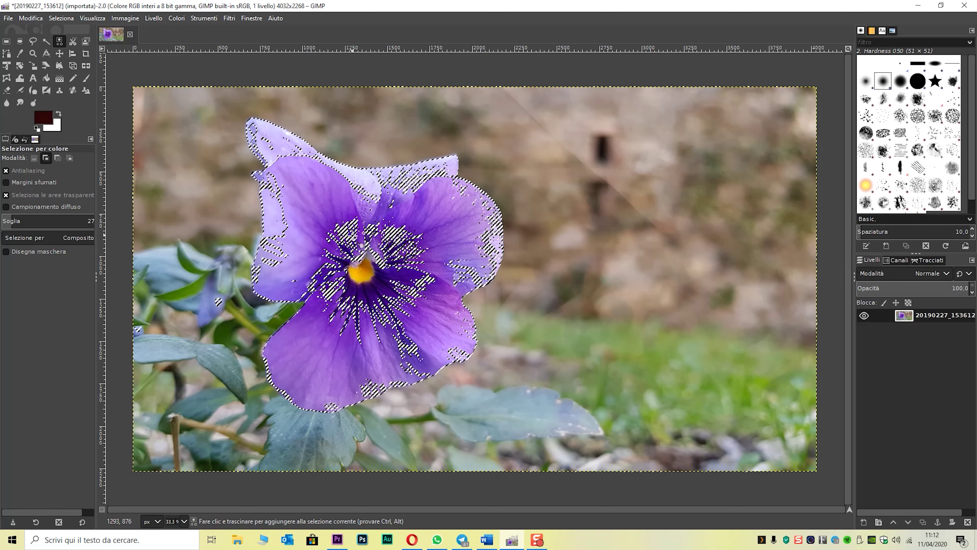
pyautogui.click(384, 285)
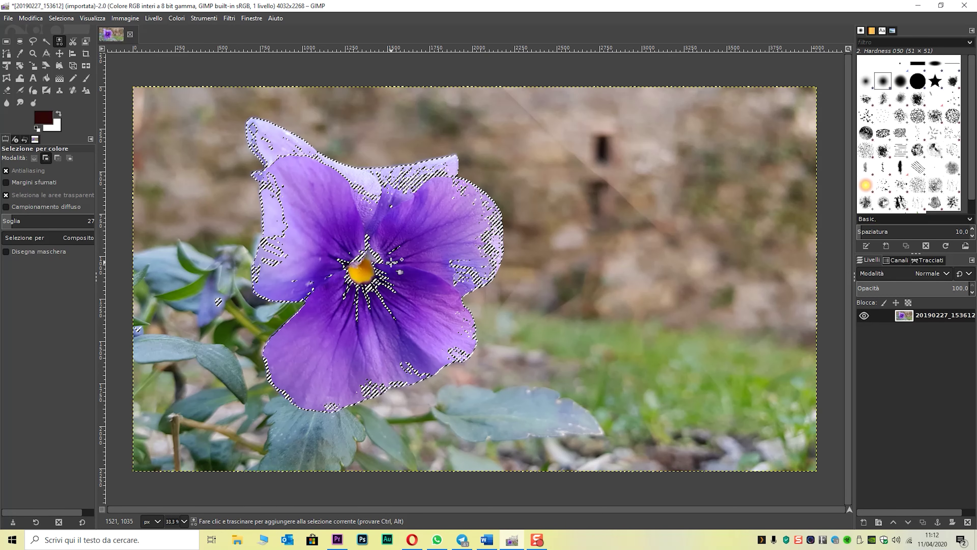
pyautogui.click(474, 275)
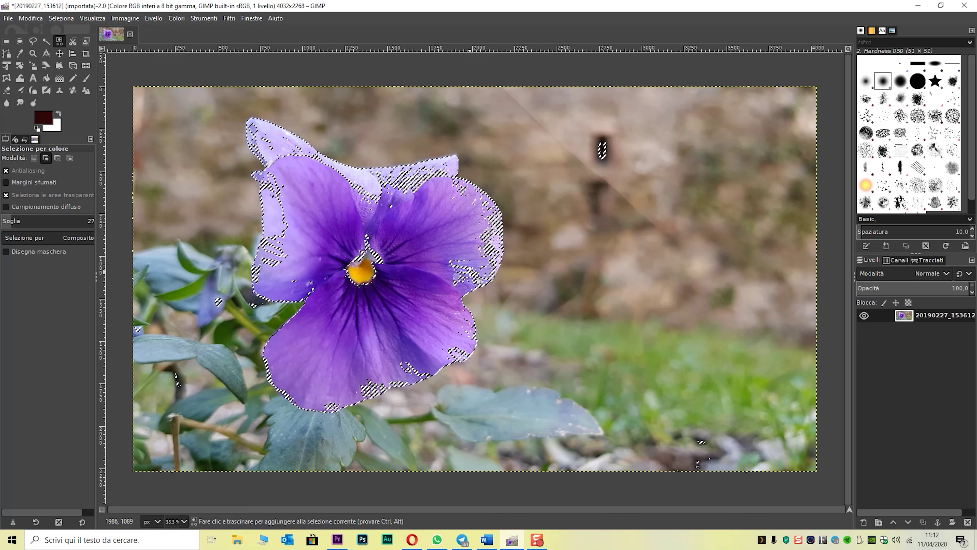
pyautogui.click(460, 274)
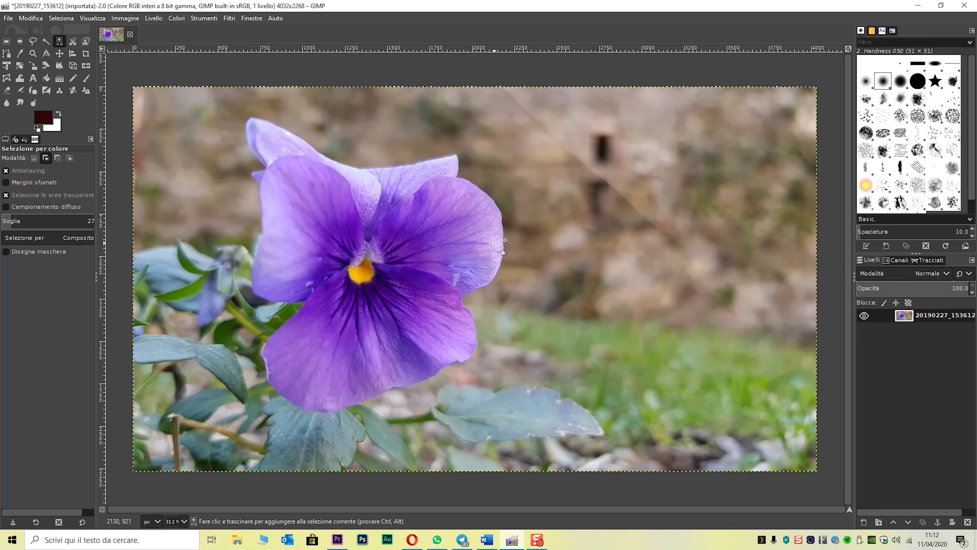
pyautogui.click(466, 269)
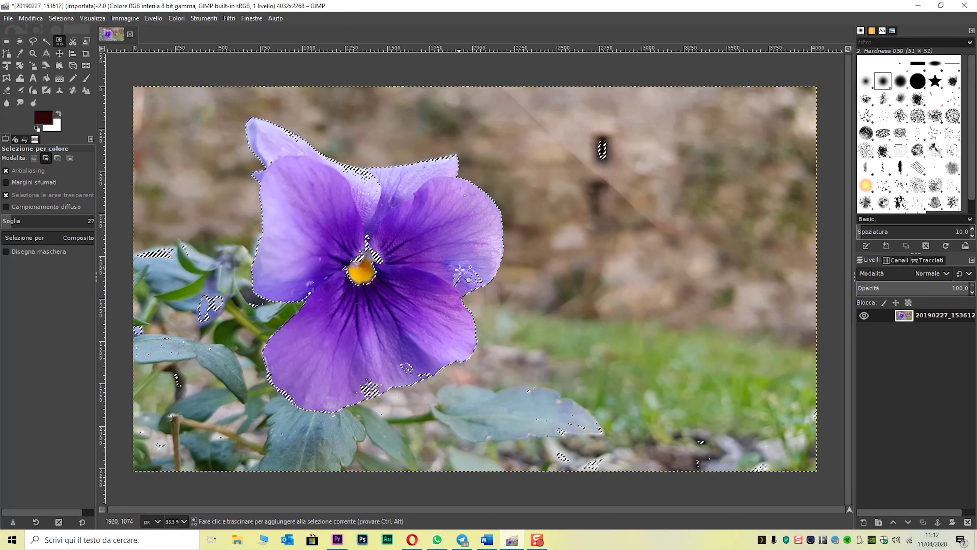
pyautogui.click(458, 283)
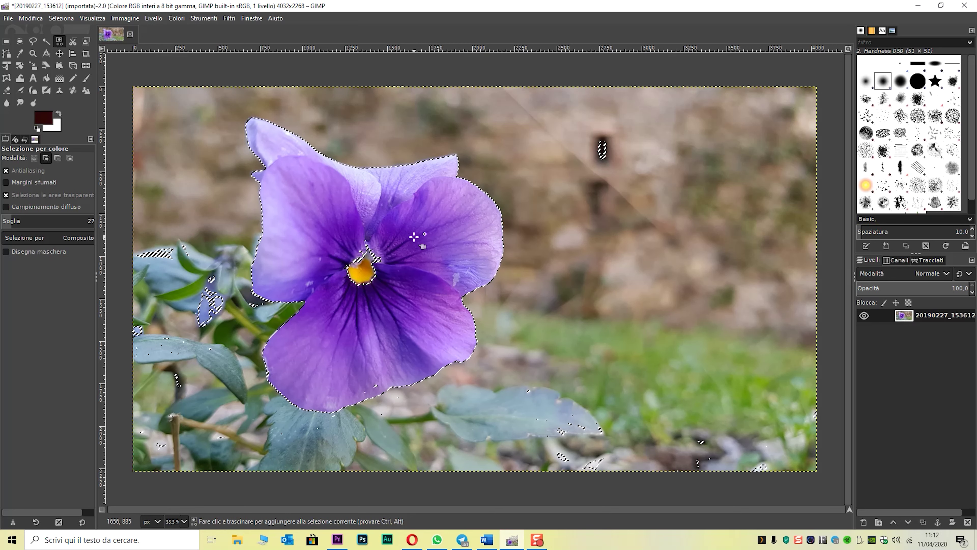
# - Try adding the bluish bud and leaves, undo both additions, and restore replace mode
pyautogui.click(392, 274)
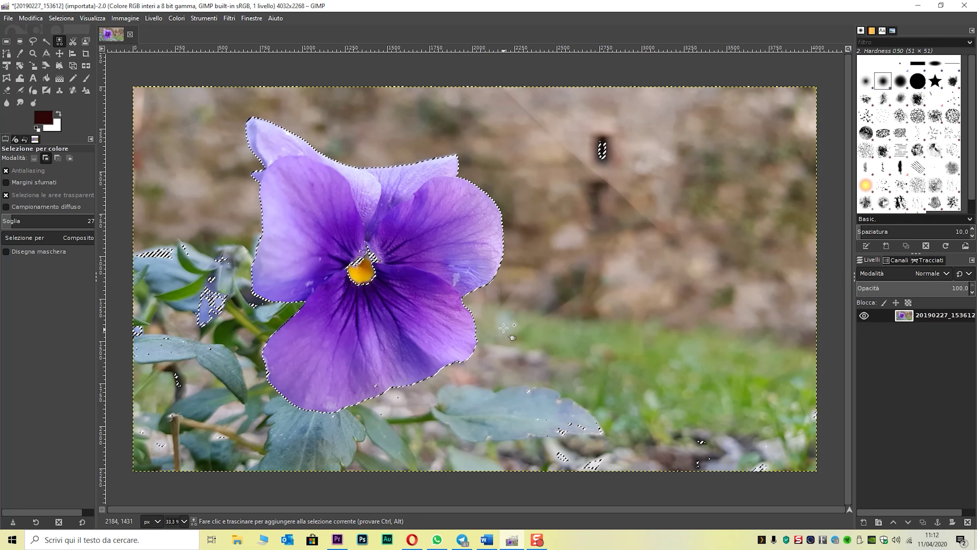
pyautogui.click(486, 336)
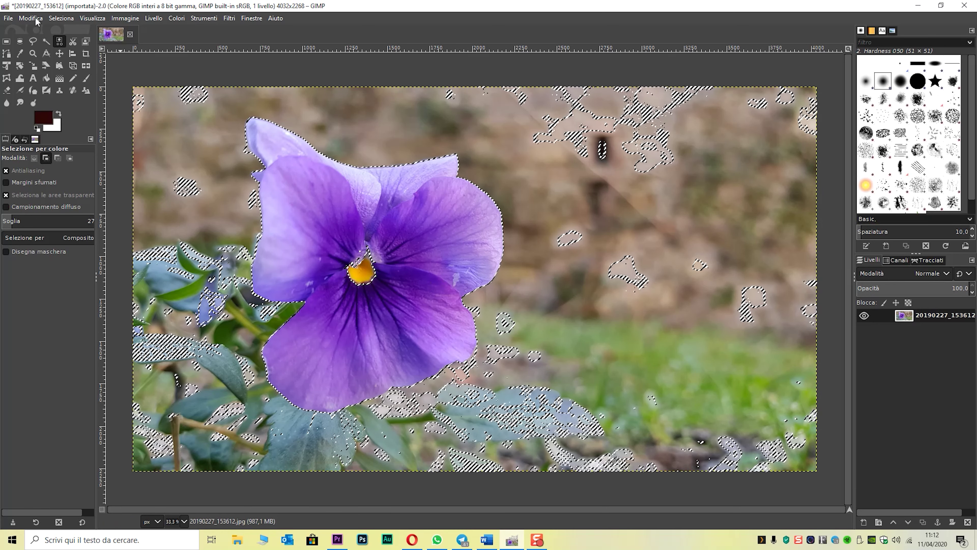
pyautogui.click(30, 18)
pyautogui.click(54, 30)
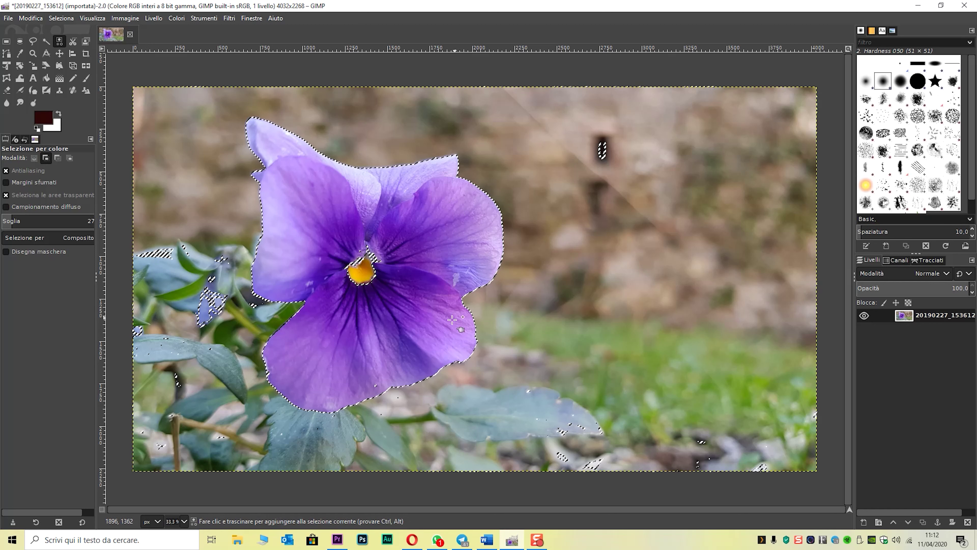
pyautogui.press('shift')
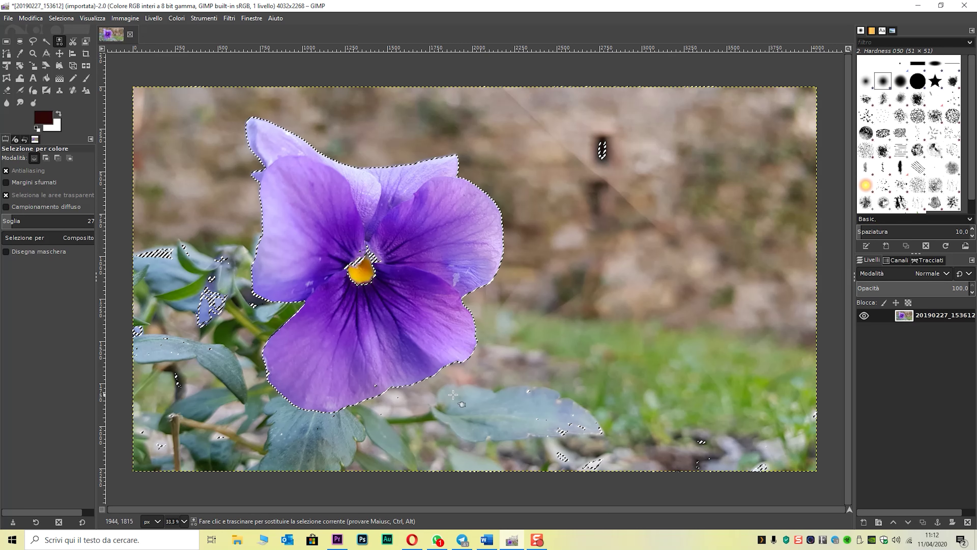
# - With Free Select, add a polygon around the pansy's centre to the selection
pyautogui.click(38, 41)
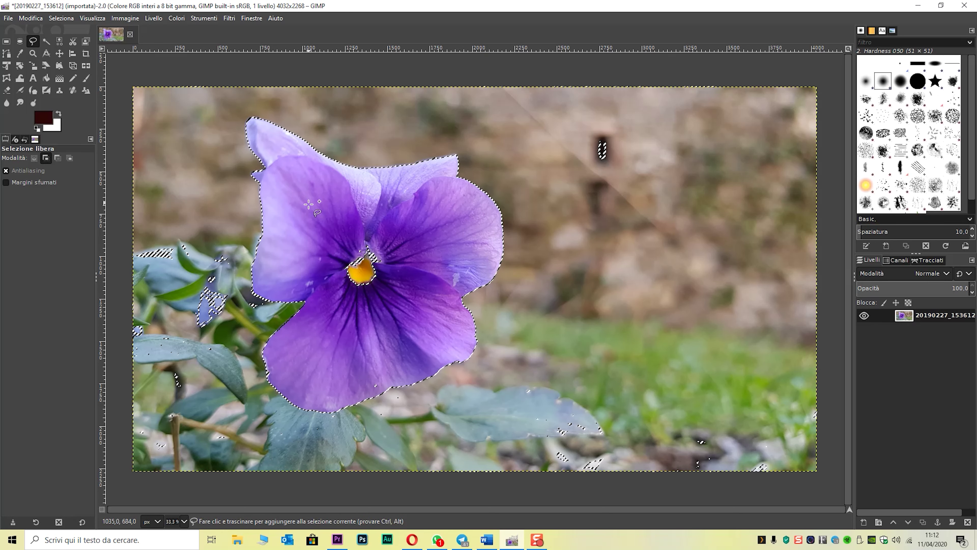
pyautogui.keyDown('shift'); pyautogui.click(326, 232); pyautogui.keyUp('shift')
pyautogui.click(408, 229)
pyautogui.click(402, 309)
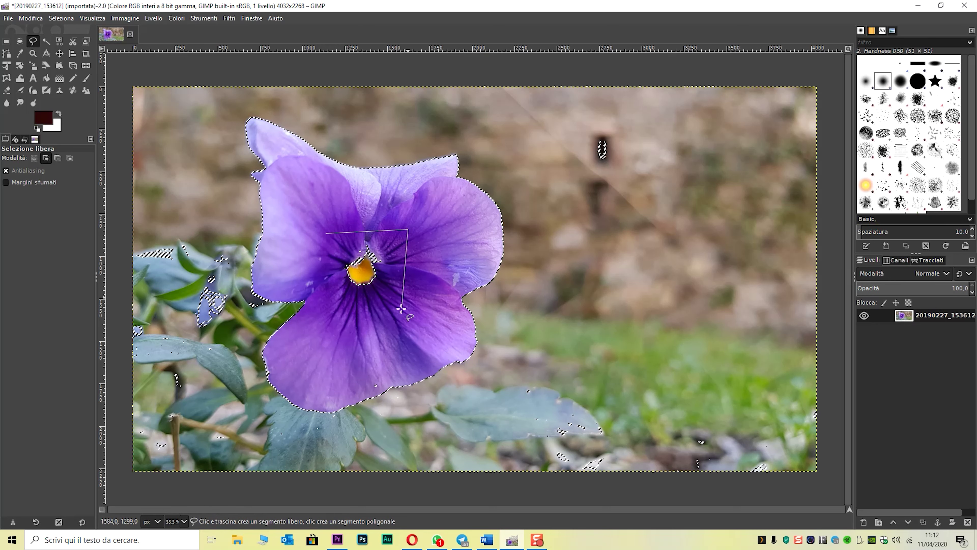
pyautogui.click(325, 309)
pyautogui.click(325, 233)
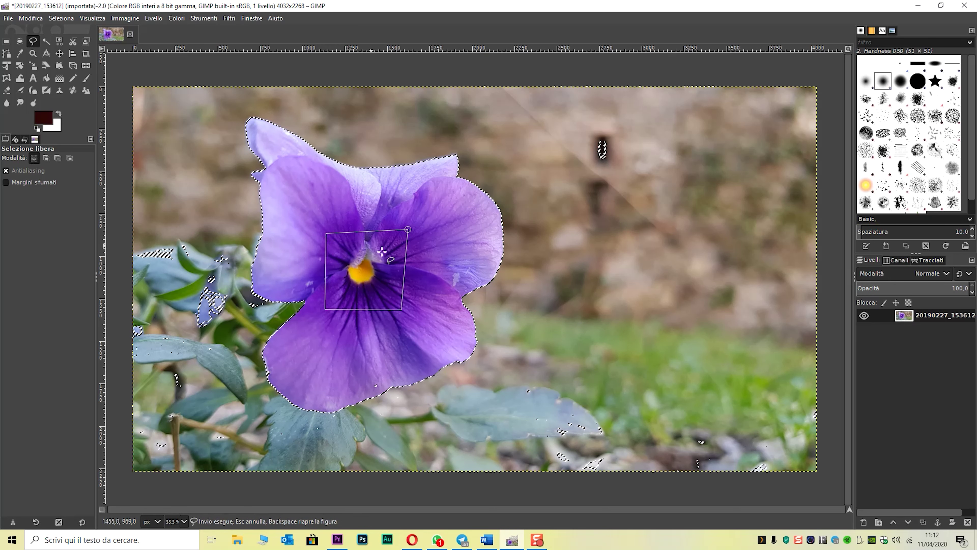
pyautogui.press('Return')
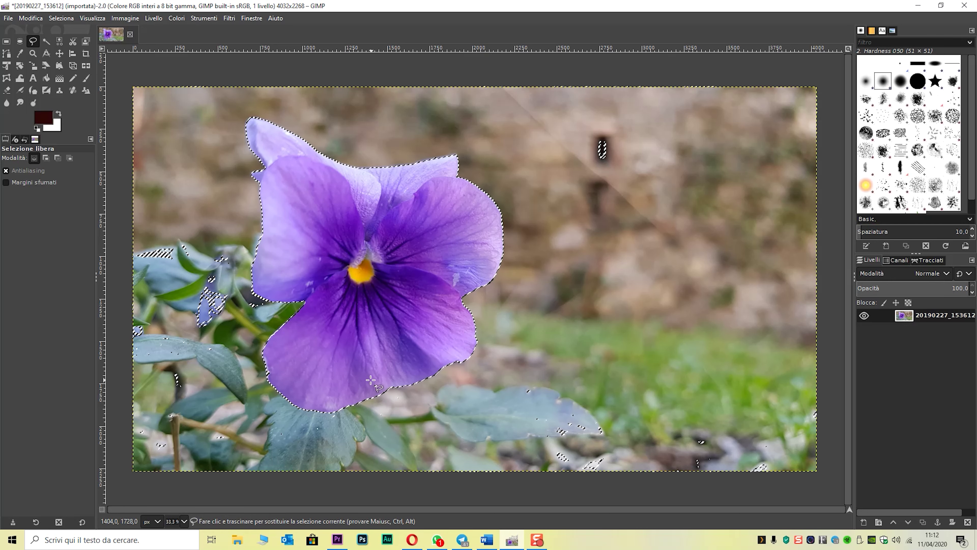
# - Add a small extra patch lower on the flower with another Free Select outline
pyautogui.keyDown('shift'); pyautogui.click(369, 367); pyautogui.keyUp('shift')
pyautogui.click(364, 391)
pyautogui.click(370, 367)
pyautogui.press('Return')
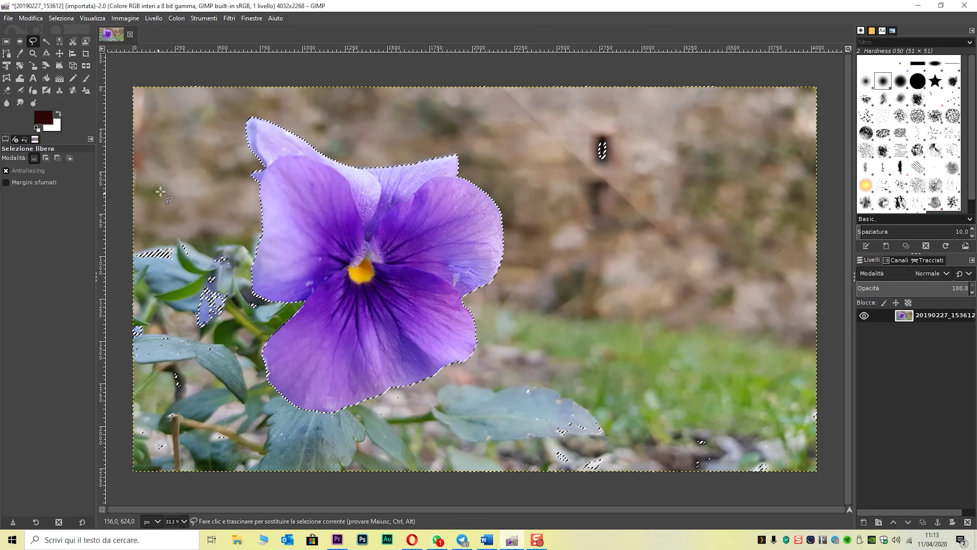
# - In Subtract mode, outline the left leaves and the ground under the pansy
pyautogui.press('ctrl')
pyautogui.click(123, 181)
pyautogui.click(241, 199)
pyautogui.click(245, 299)
pyautogui.click(267, 301)
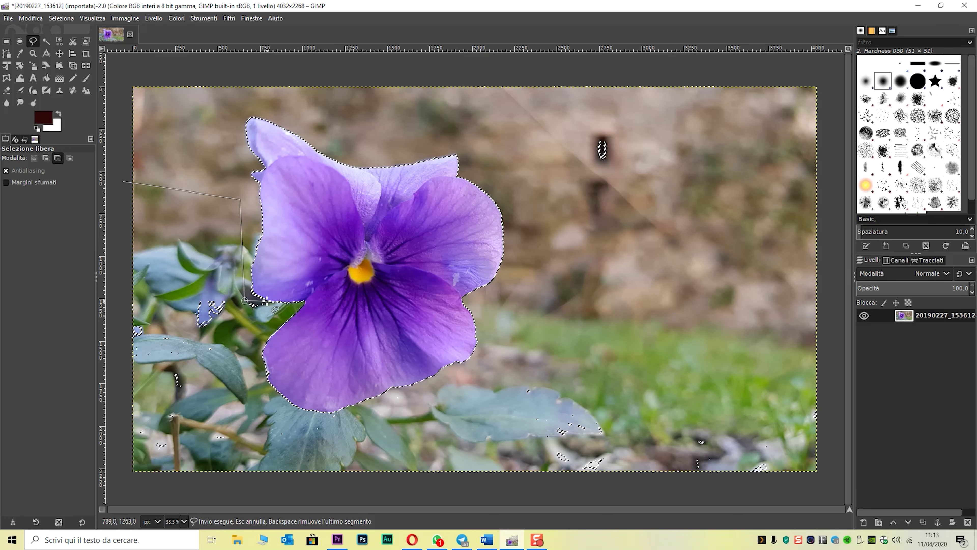
pyautogui.click(253, 340)
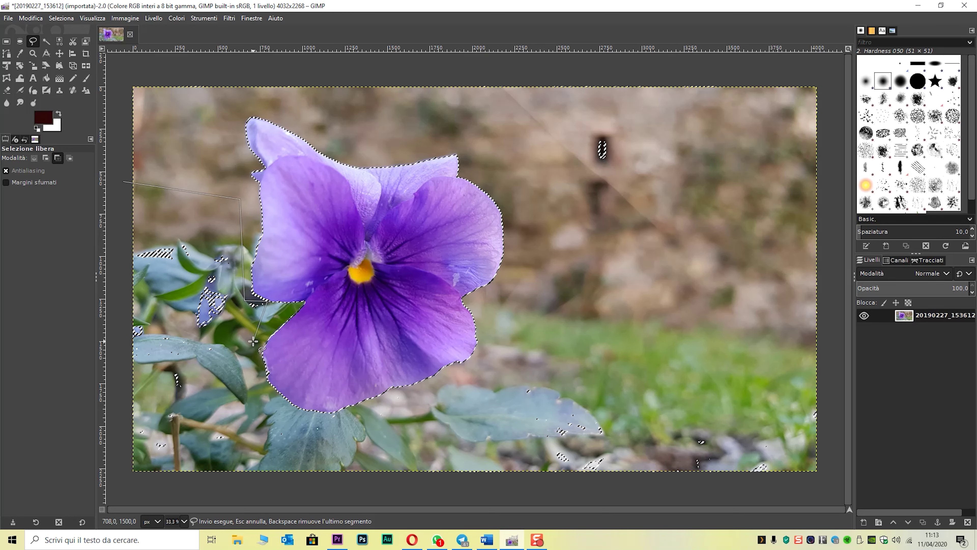
pyautogui.click(291, 419)
pyautogui.click(400, 416)
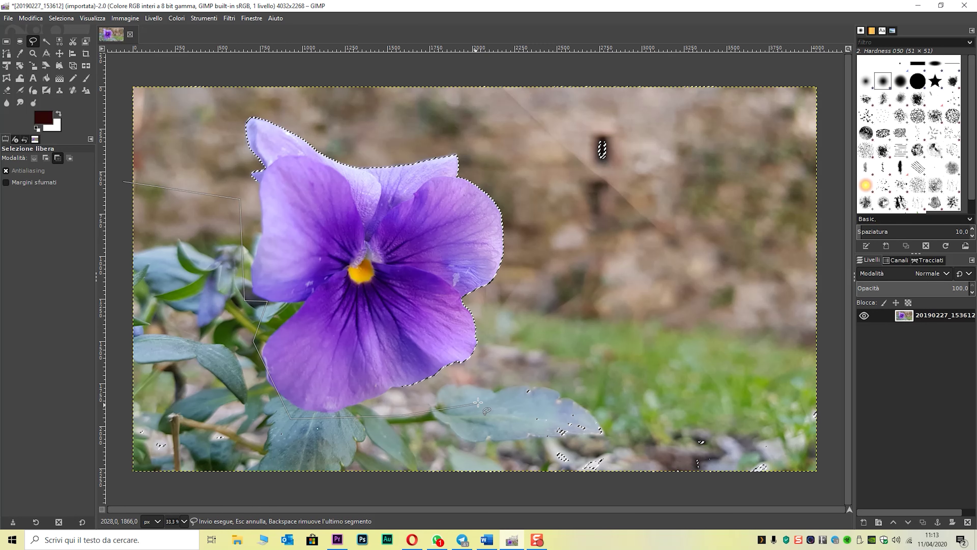
# - Extend the outline across the lower-right leaf and corners and remove that area
pyautogui.click(562, 365)
pyautogui.click(743, 388)
pyautogui.click(794, 481)
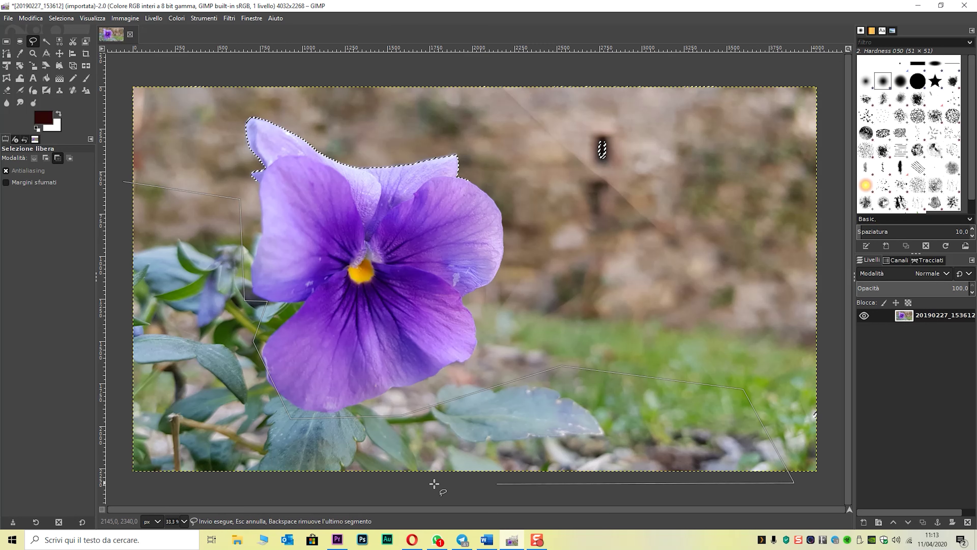
pyautogui.click(119, 481)
pyautogui.click(123, 181)
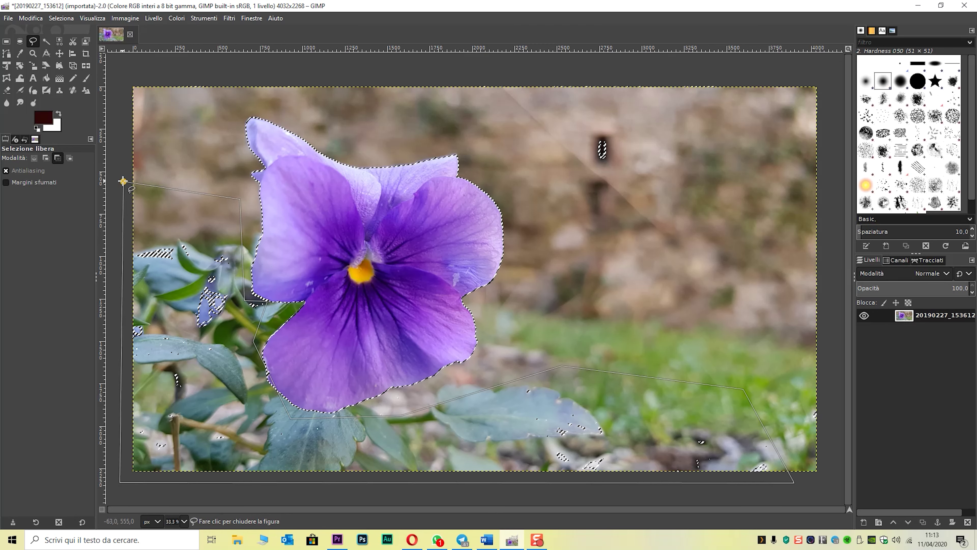
pyautogui.press('Return')
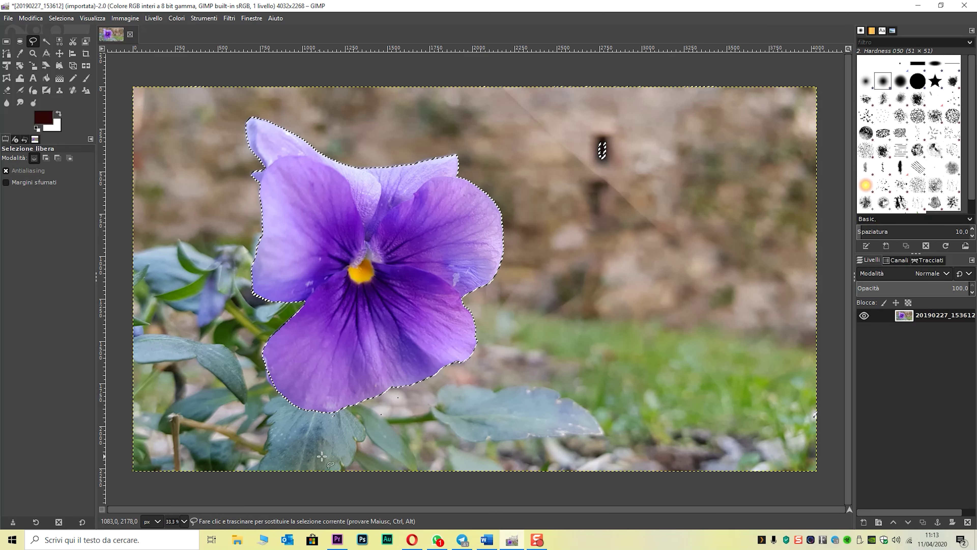
pyautogui.click(325, 416)
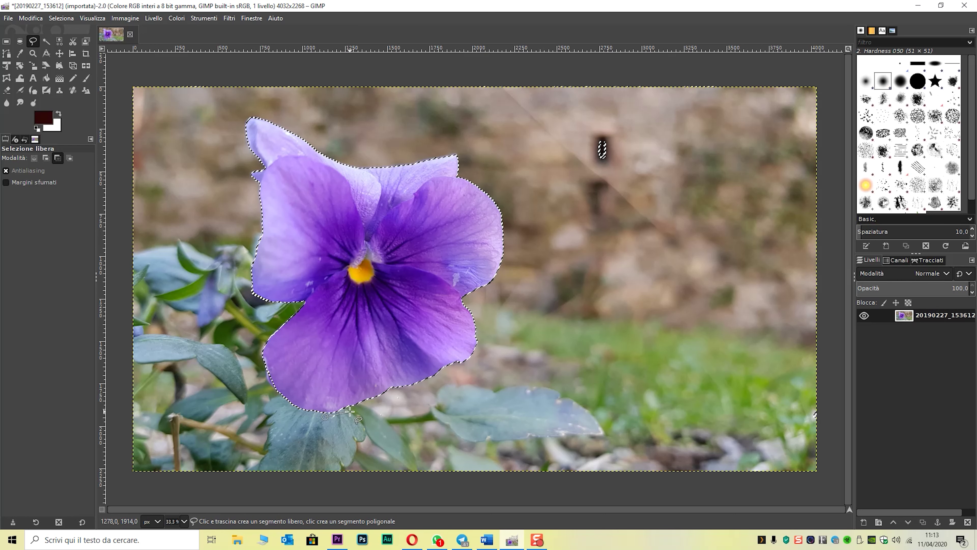
# - Subtract a freehand polygon around the right-side background, leaving only the pansy
pyautogui.click(432, 389)
pyautogui.click(548, 301)
pyautogui.click(562, 123)
pyautogui.click(686, 128)
pyautogui.click(627, 460)
pyautogui.click(314, 452)
pyautogui.click(325, 416)
pyautogui.press('Return')
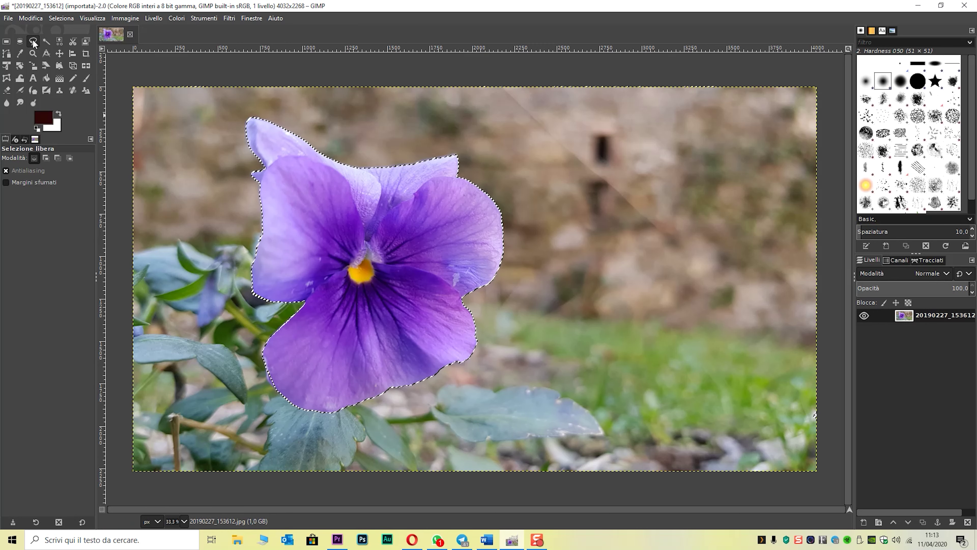
# - With Select by Color comparing Composite, select the flower's dark centre
pyautogui.click(60, 41)
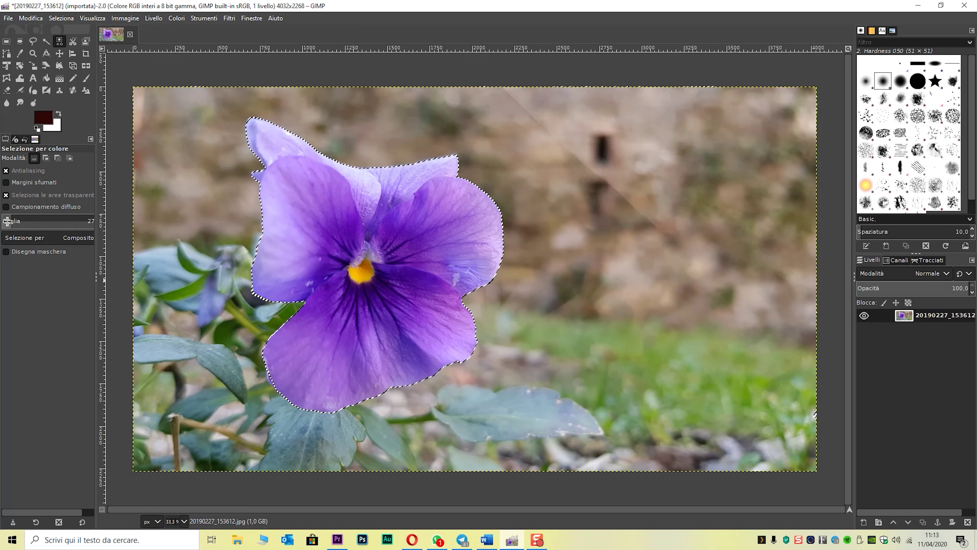
pyautogui.click(83, 242)
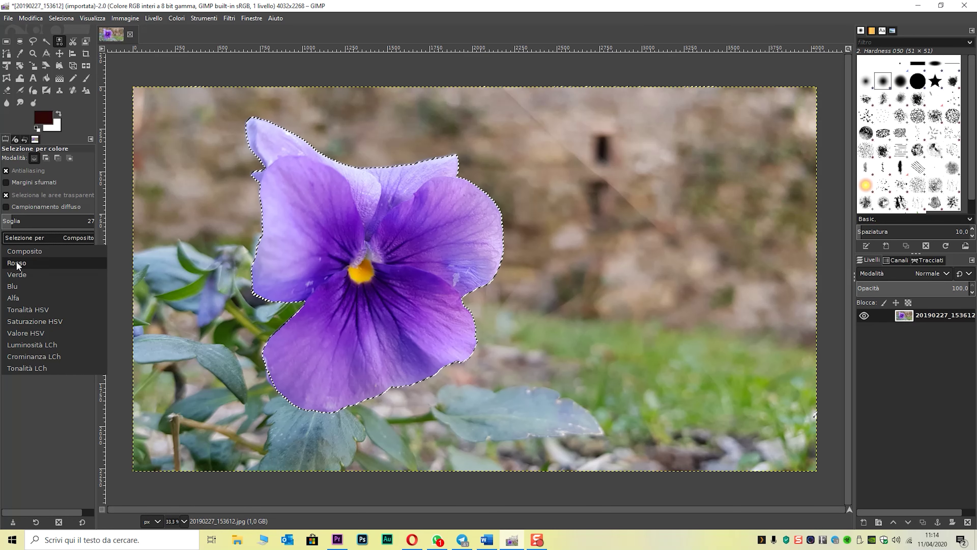
pyautogui.click(35, 251)
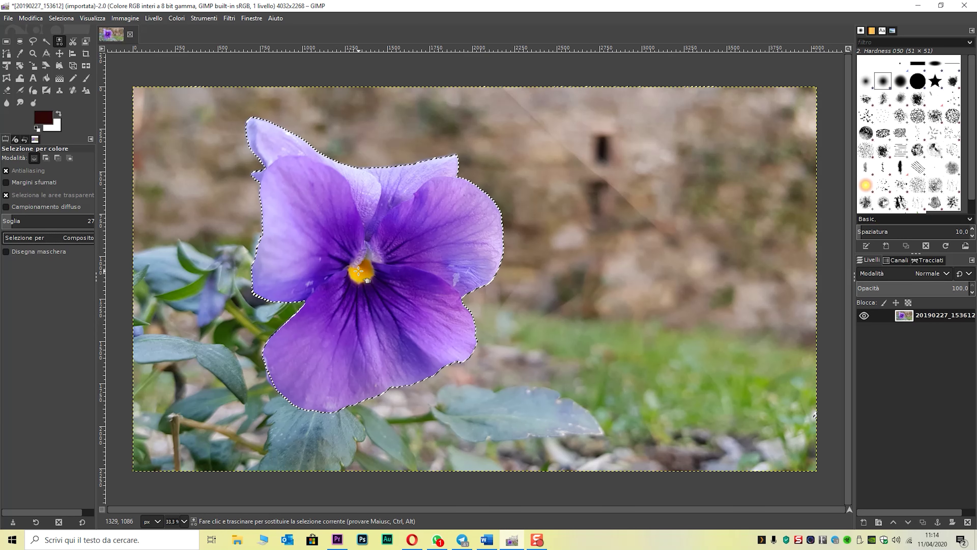
pyautogui.click(425, 235)
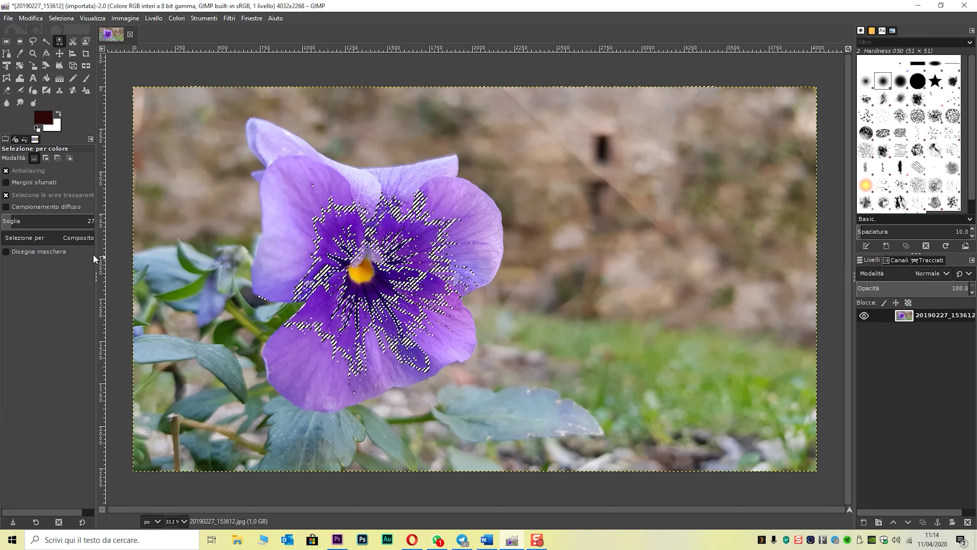
# - Switch 'Selezione per' to LCh Hue and select the whole purple flower
pyautogui.click(77, 238)
pyautogui.click(37, 367)
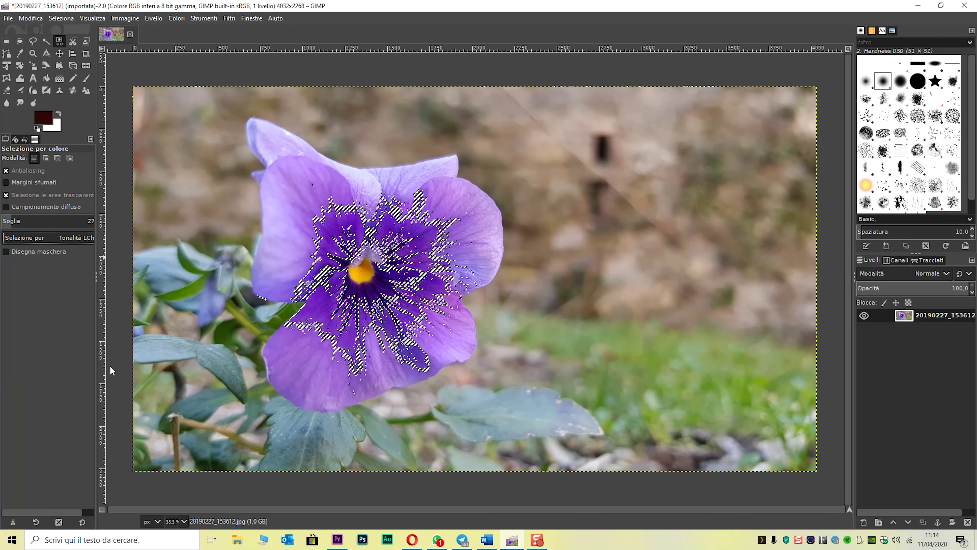
pyautogui.click(429, 233)
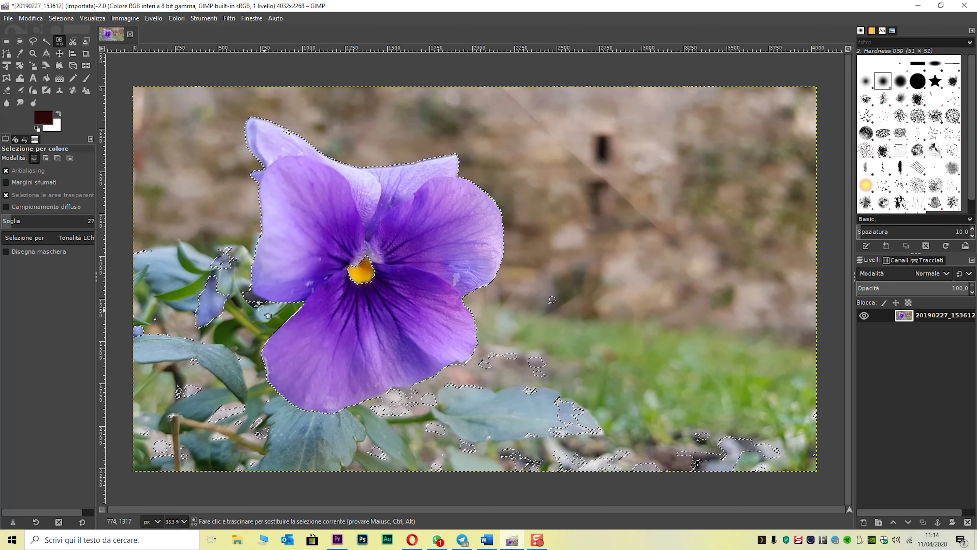
# - At threshold 6, reselect the flower by hue and add more petals plus the upper edge
pyautogui.moveTo(10, 222); pyautogui.dragTo(7, 222)
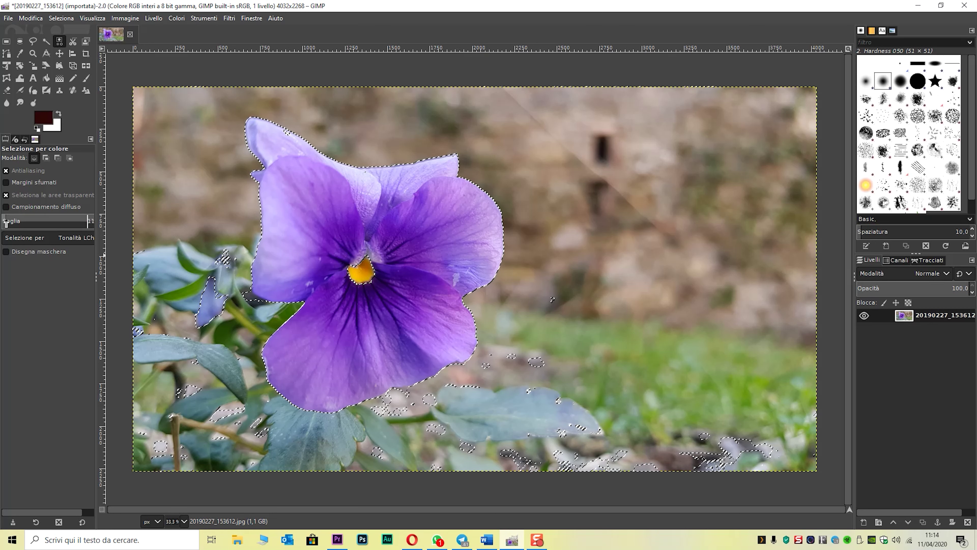
pyautogui.click(394, 243)
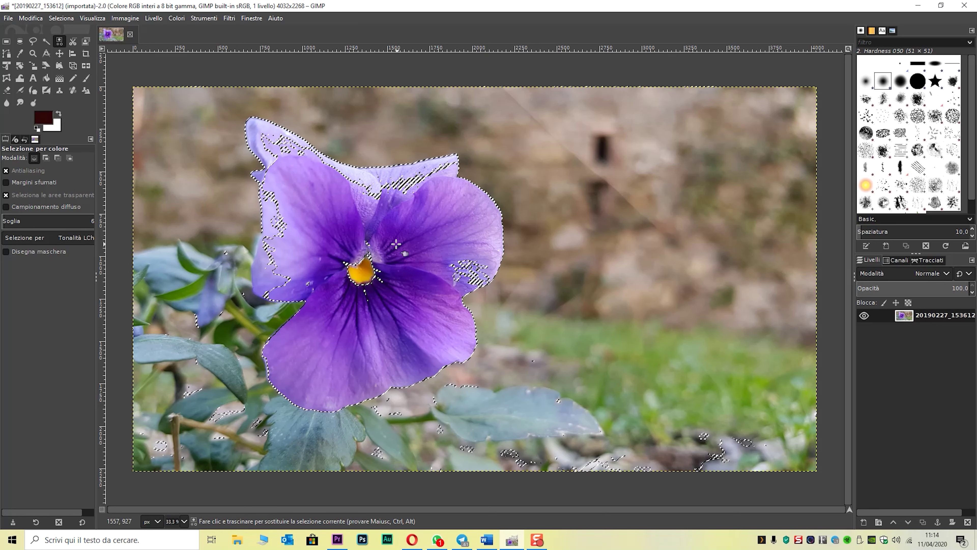
pyautogui.keyDown('shift'); pyautogui.click(272, 232); pyautogui.keyUp('shift')
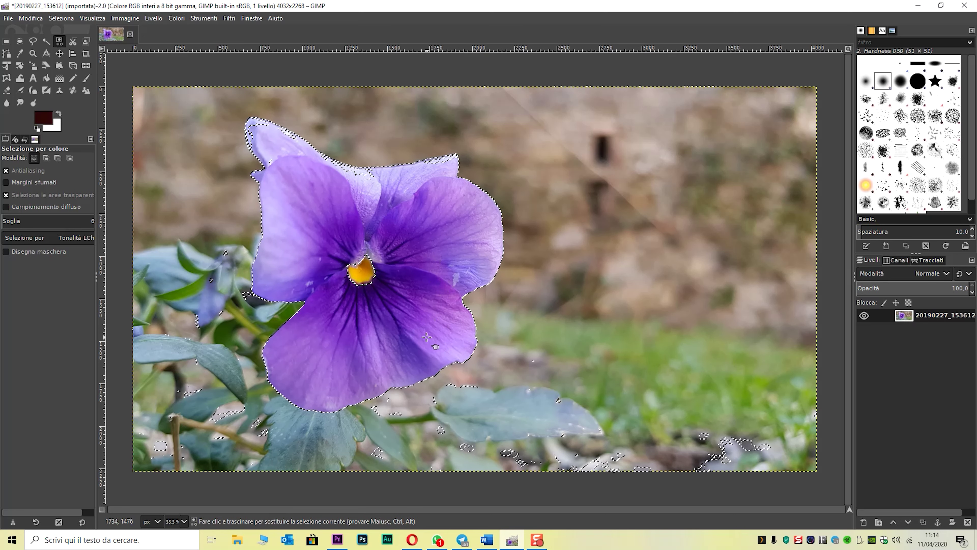
pyautogui.keyDown('shift'); pyautogui.click(354, 174); pyautogui.keyUp('shift')
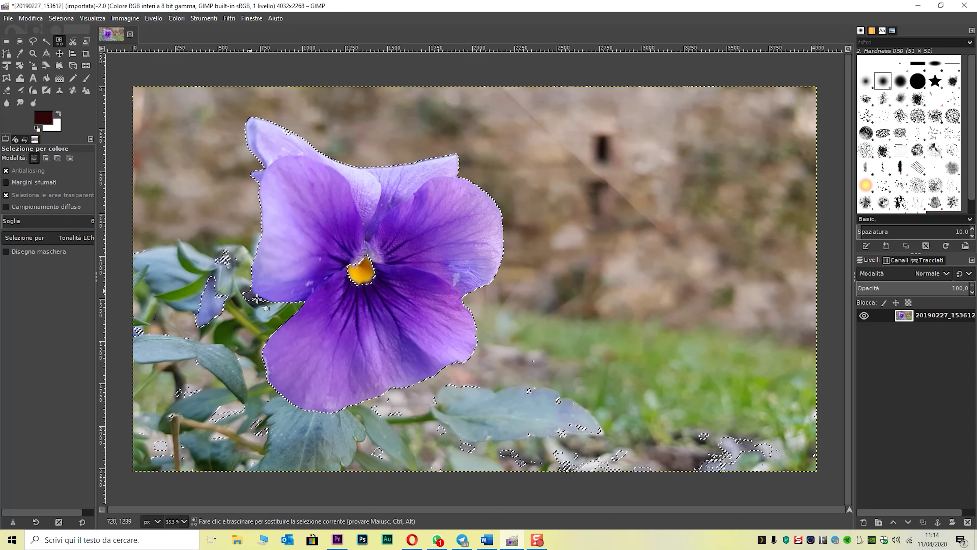
# - Switch 'Selezione per' back to Composito and raise Soglia to 74
pyautogui.click(66, 238)
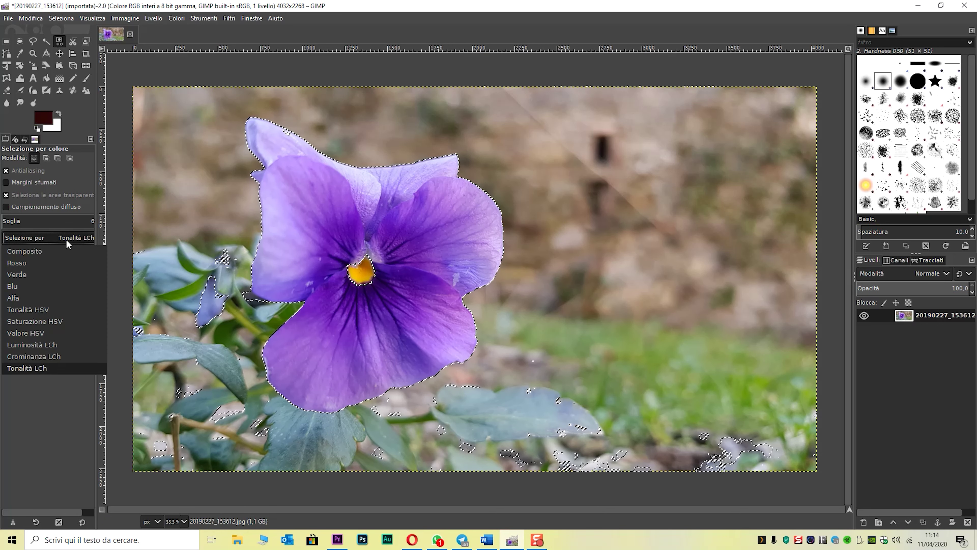
pyautogui.click(36, 251)
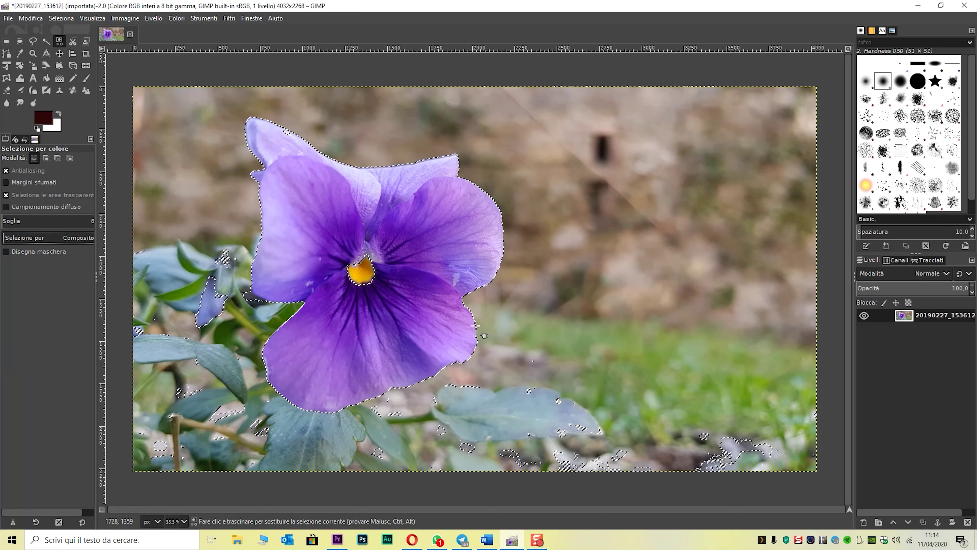
pyautogui.moveTo(7, 219); pyautogui.dragTo(30, 221)
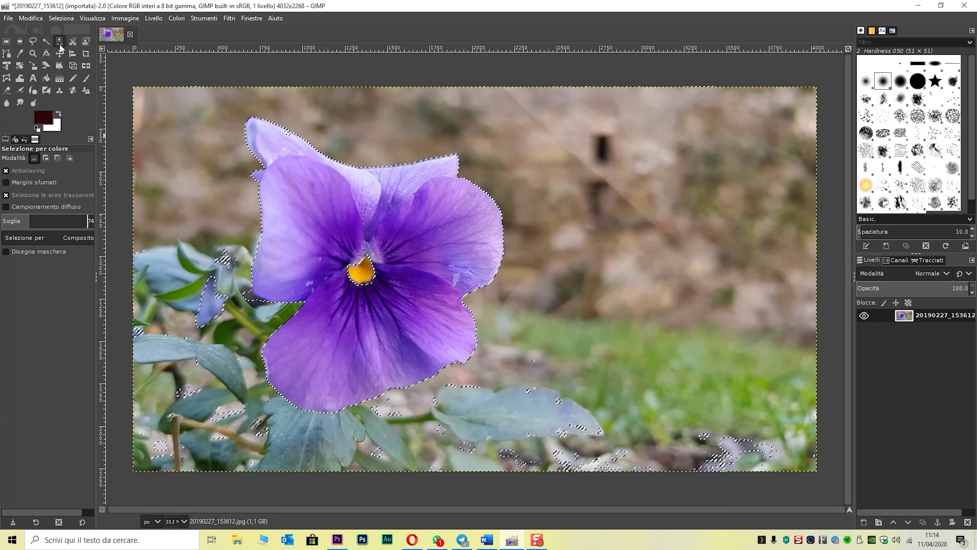